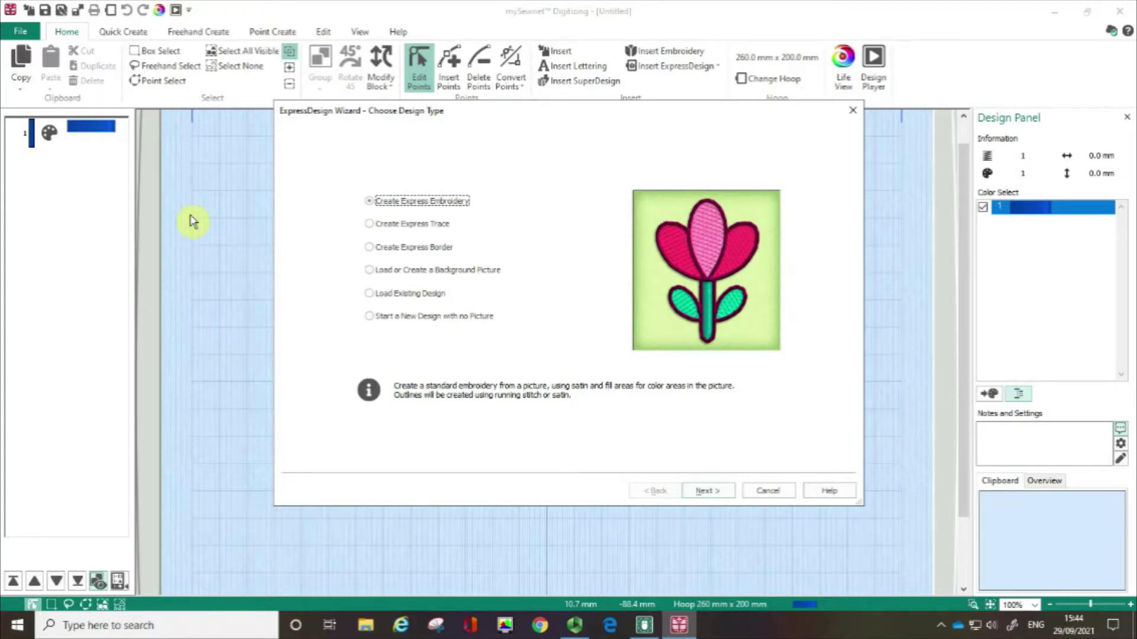
Pick Create Express Trace as the design type, so the flower preview shows outlines only.
click(395, 172)
click(398, 207)
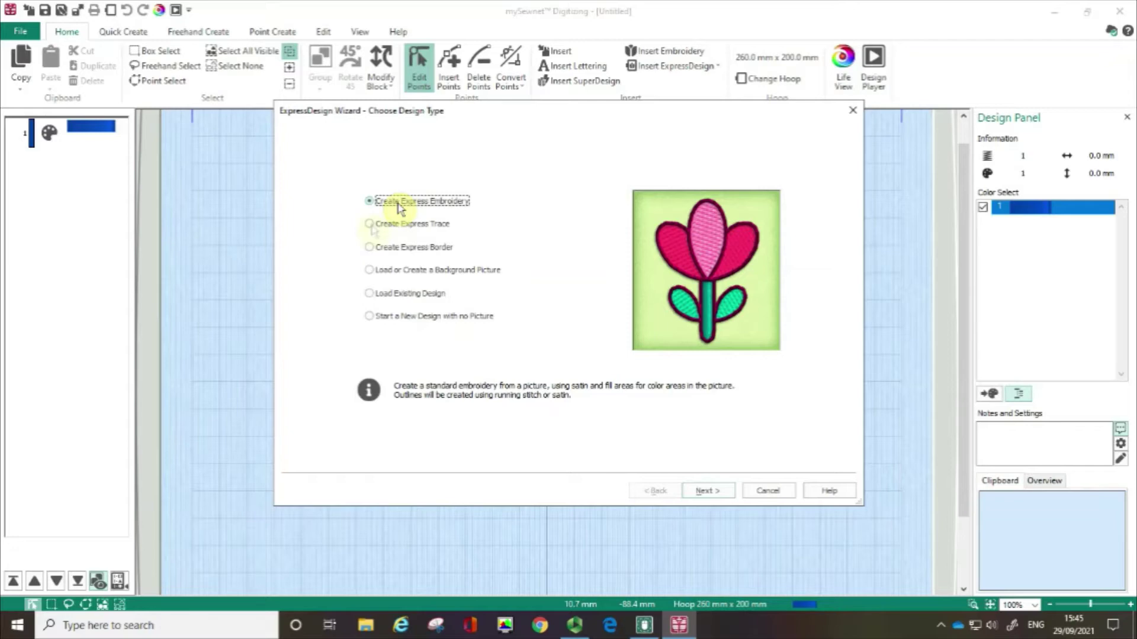
click(370, 224)
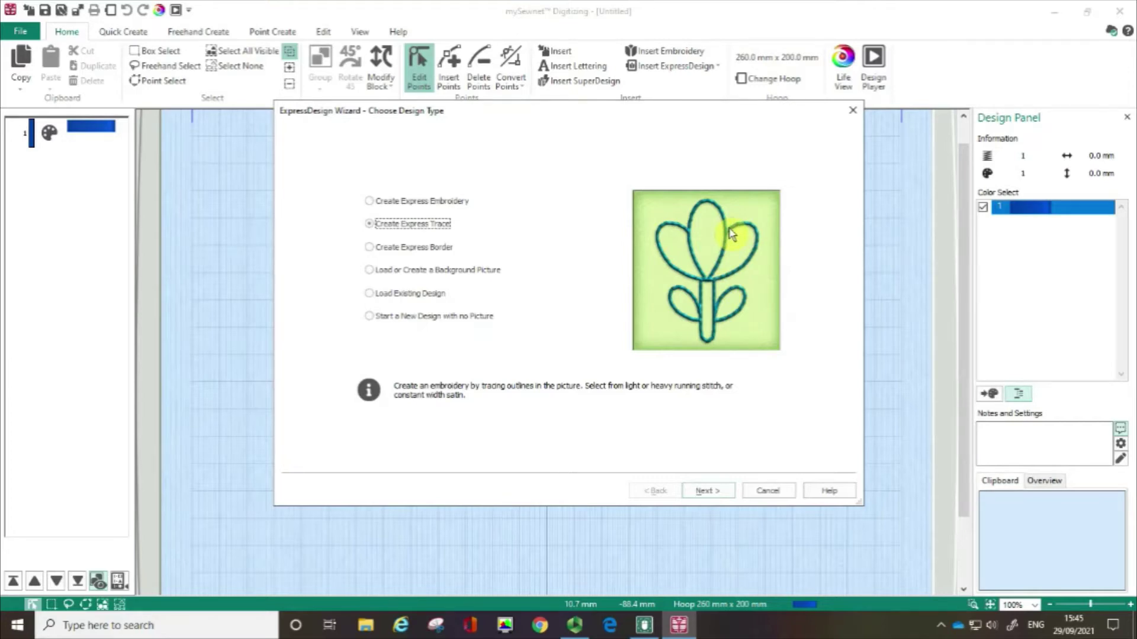
Load the cartoon pug picture Animals3.png from the Picture Viewer.
click(714, 497)
click(714, 498)
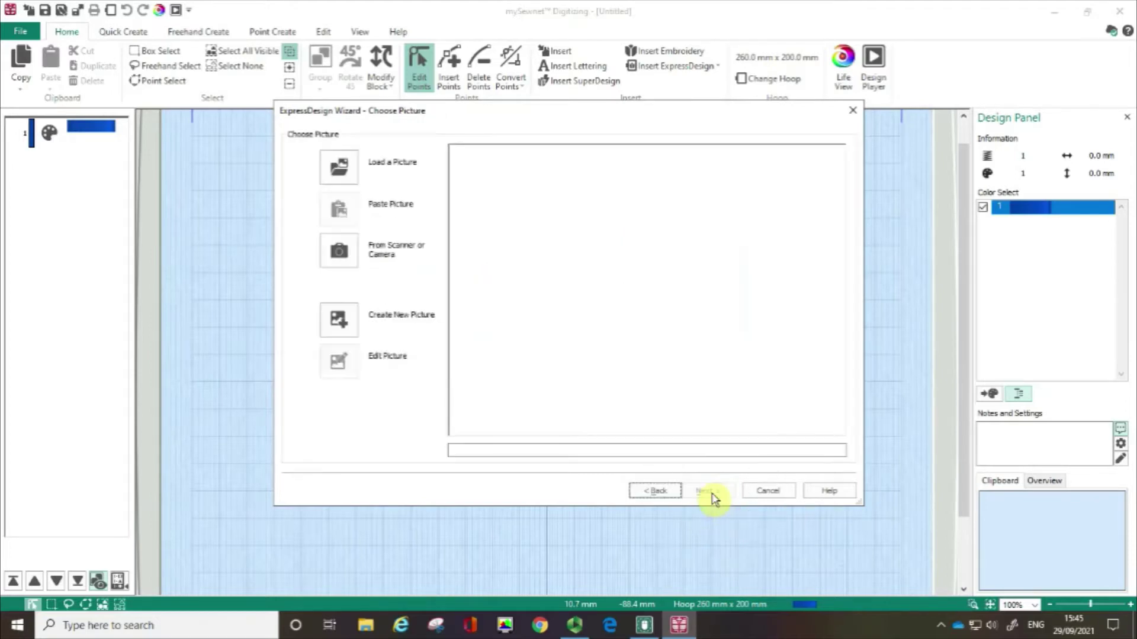
click(344, 172)
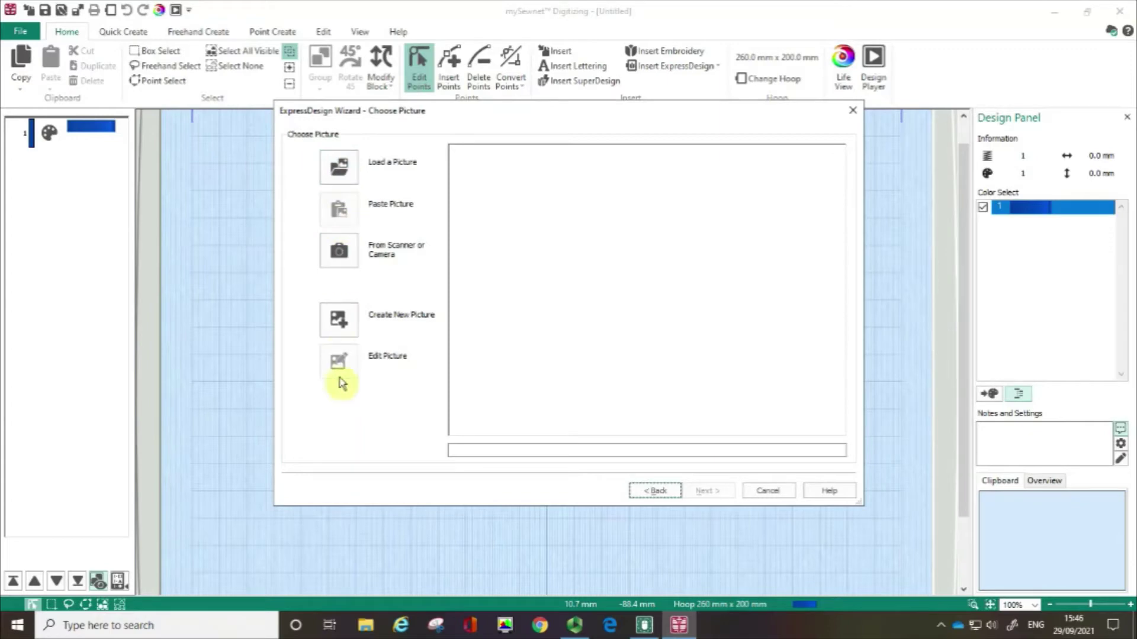
click(341, 177)
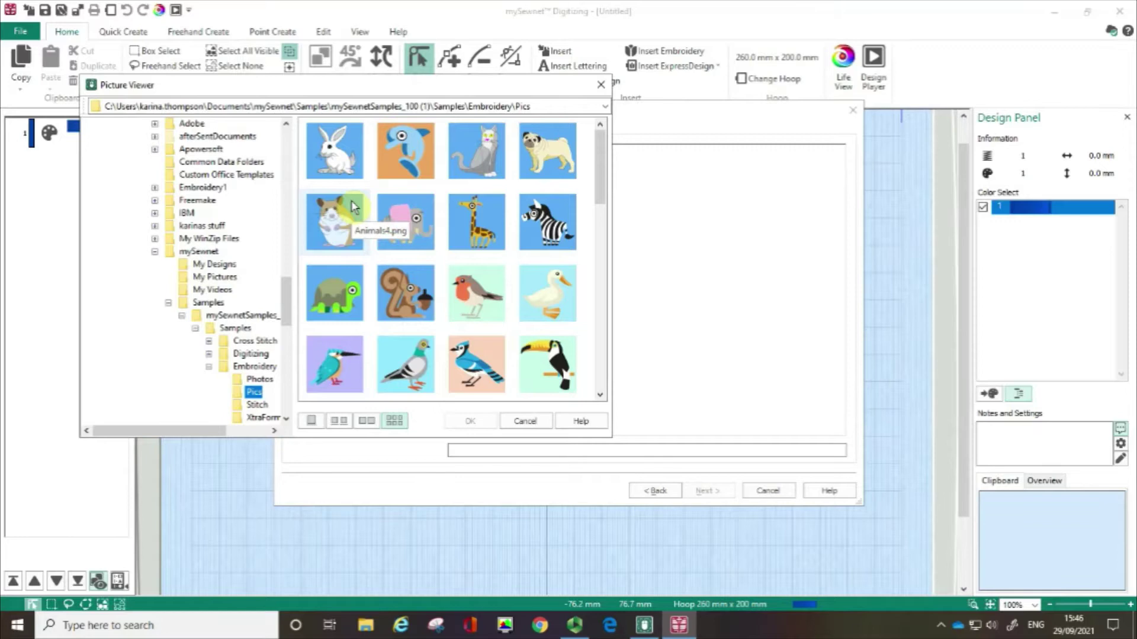
click(530, 158)
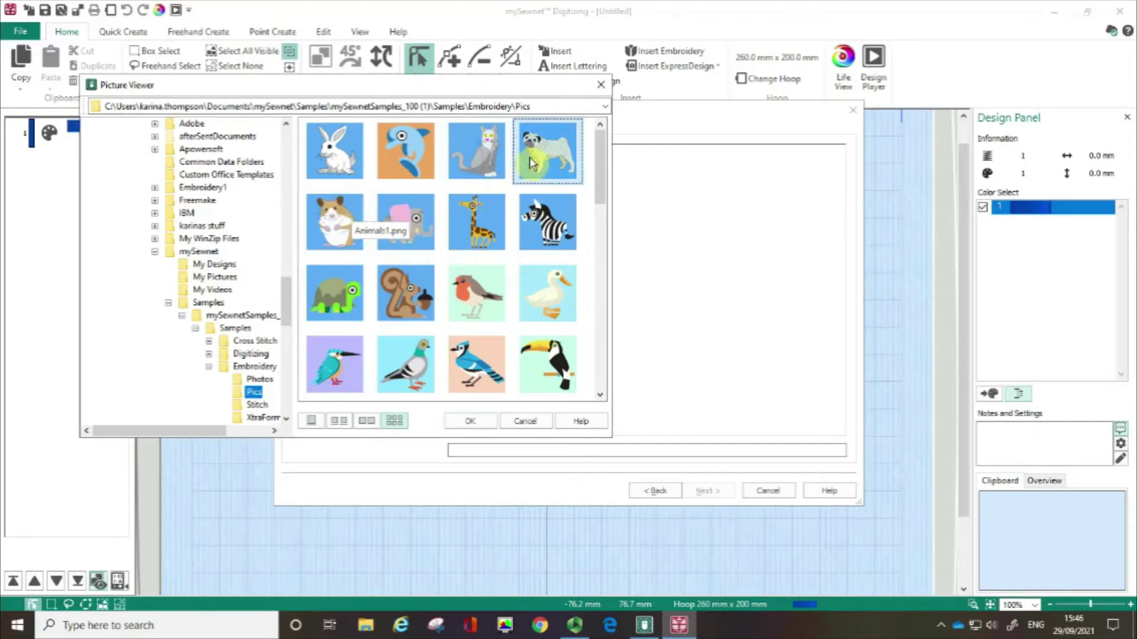
click(554, 149)
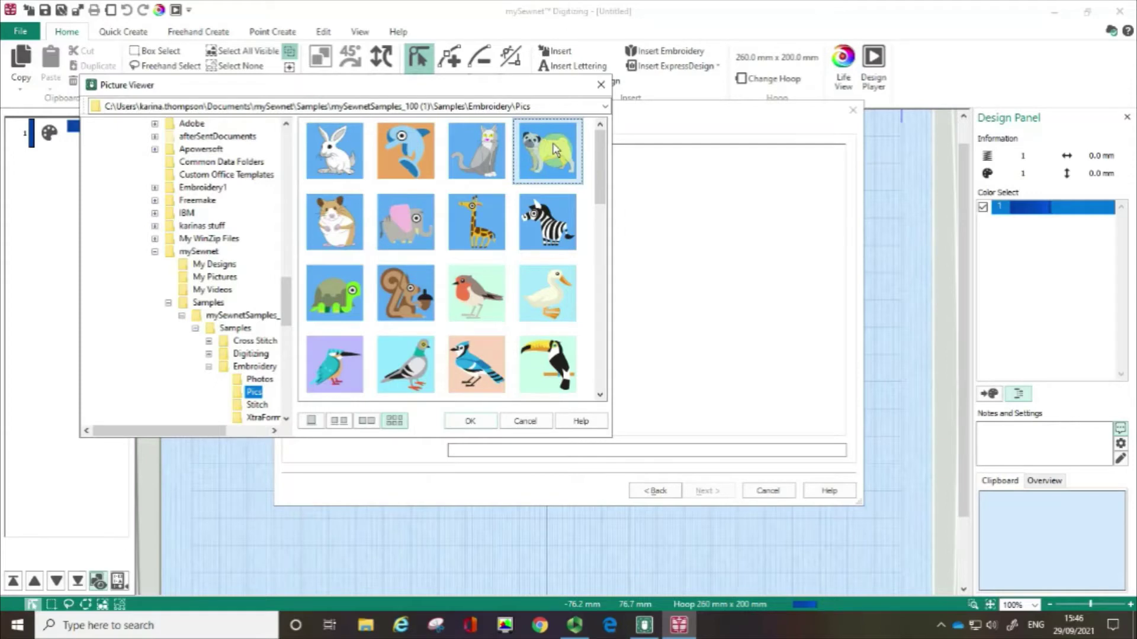
click(468, 423)
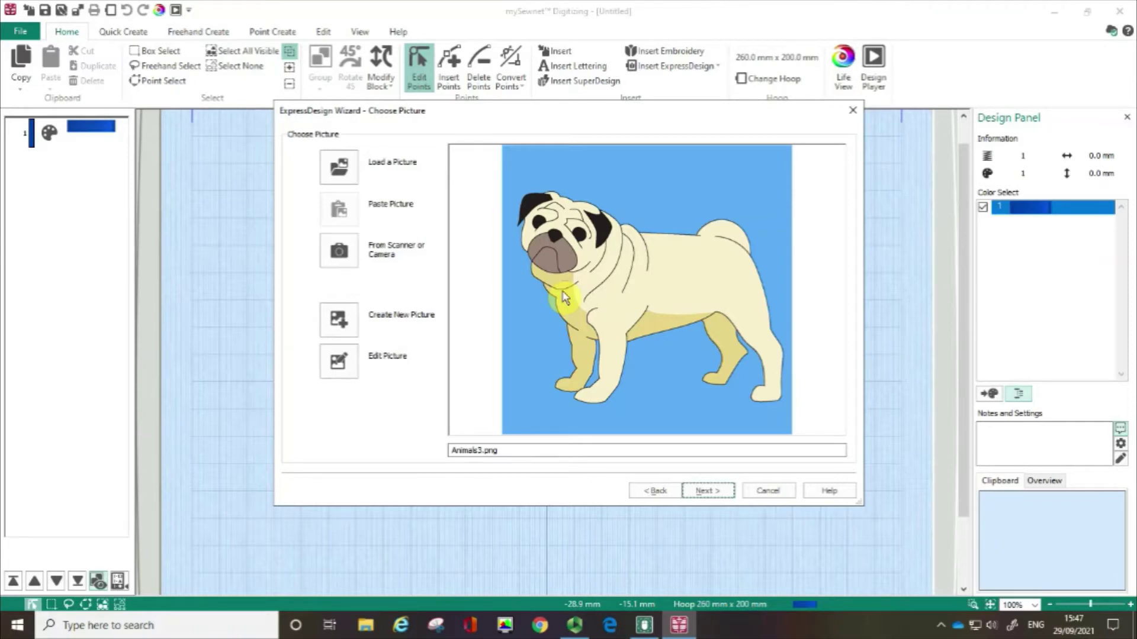
Skip Rotate and Crop, leaving the pug uncropped, and reach the Outline Finder and Expander page.
click(716, 494)
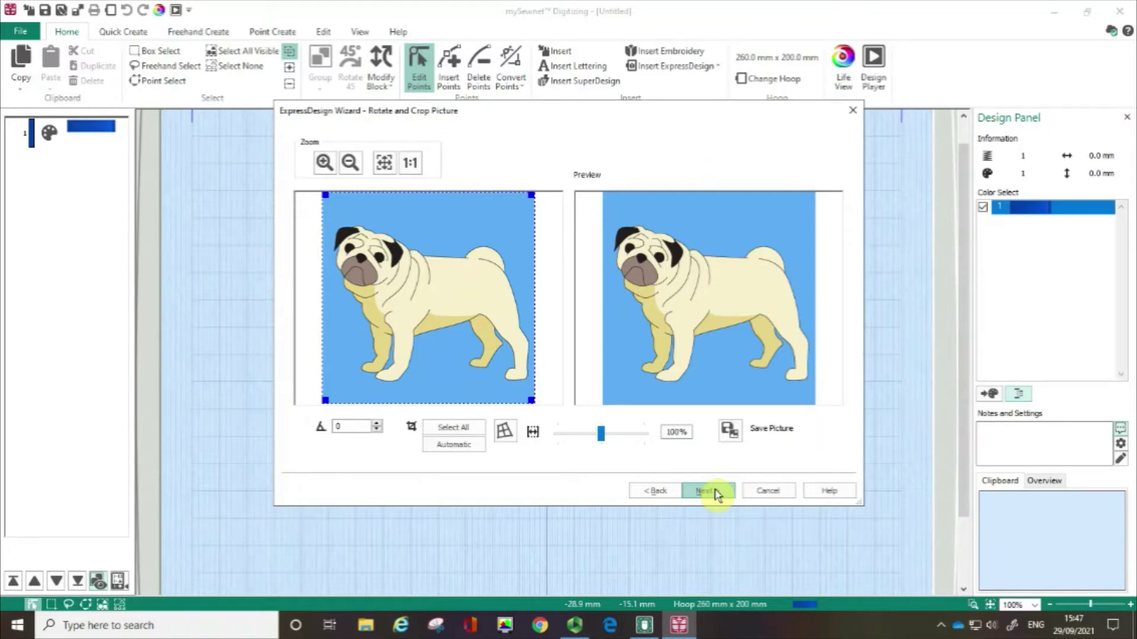
click(717, 492)
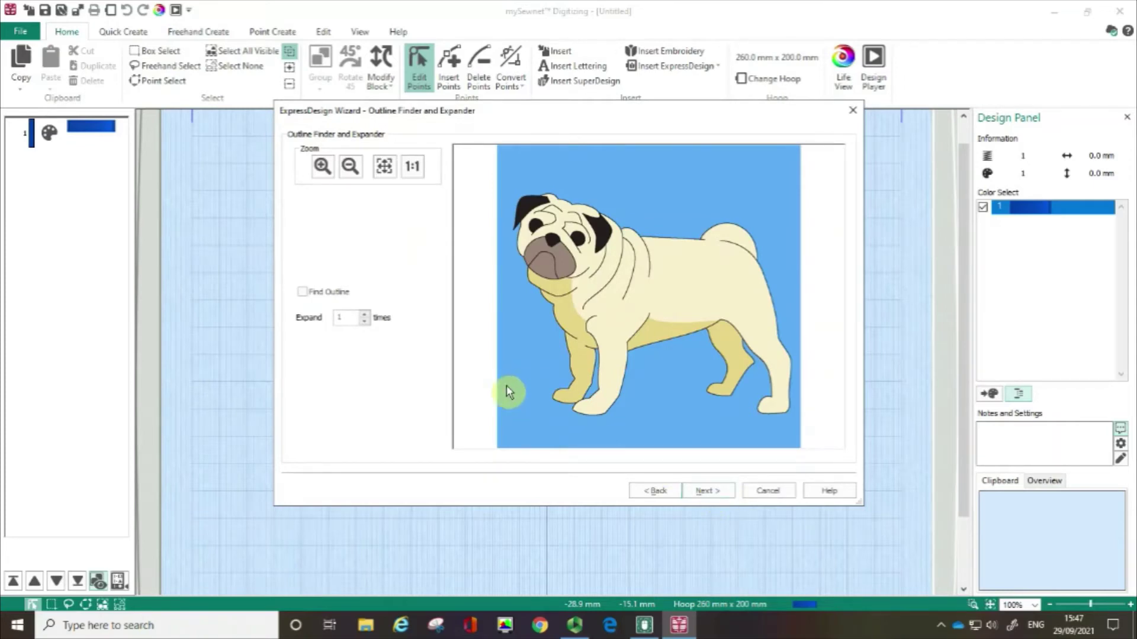
click(314, 298)
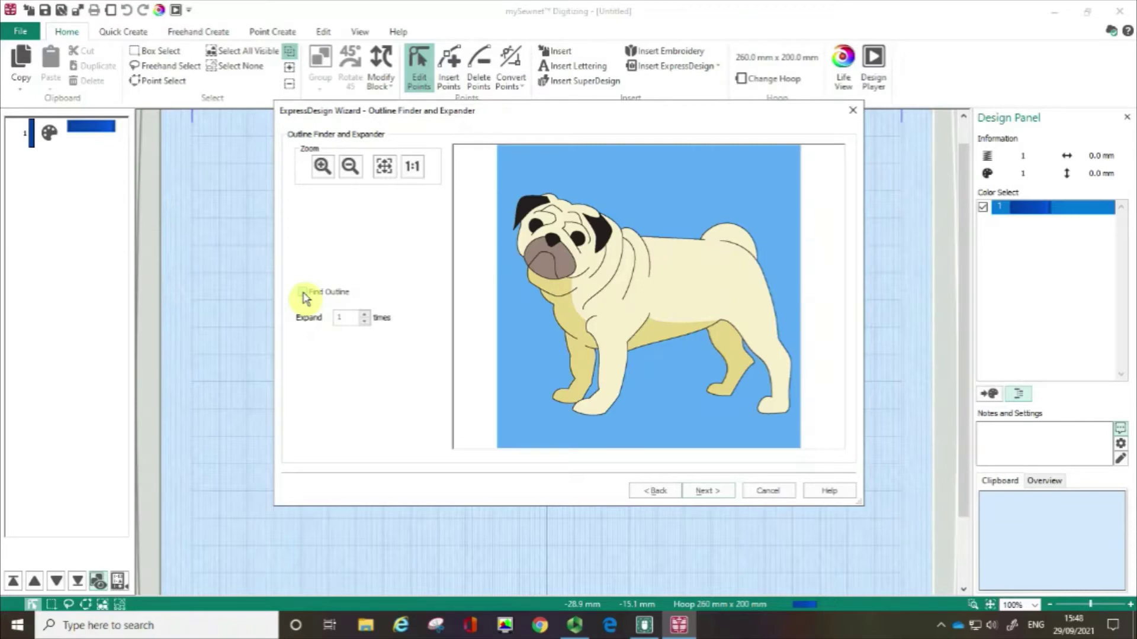
Tick Find Outline and raise Expand from 1 to 2 for the pug outlines.
click(303, 293)
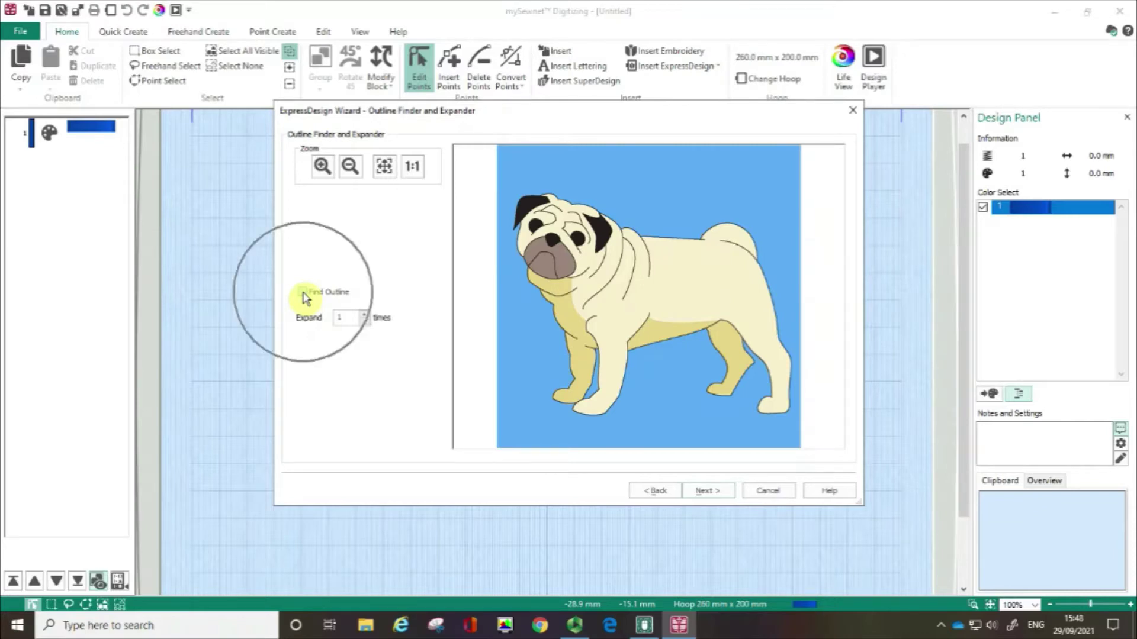
click(303, 293)
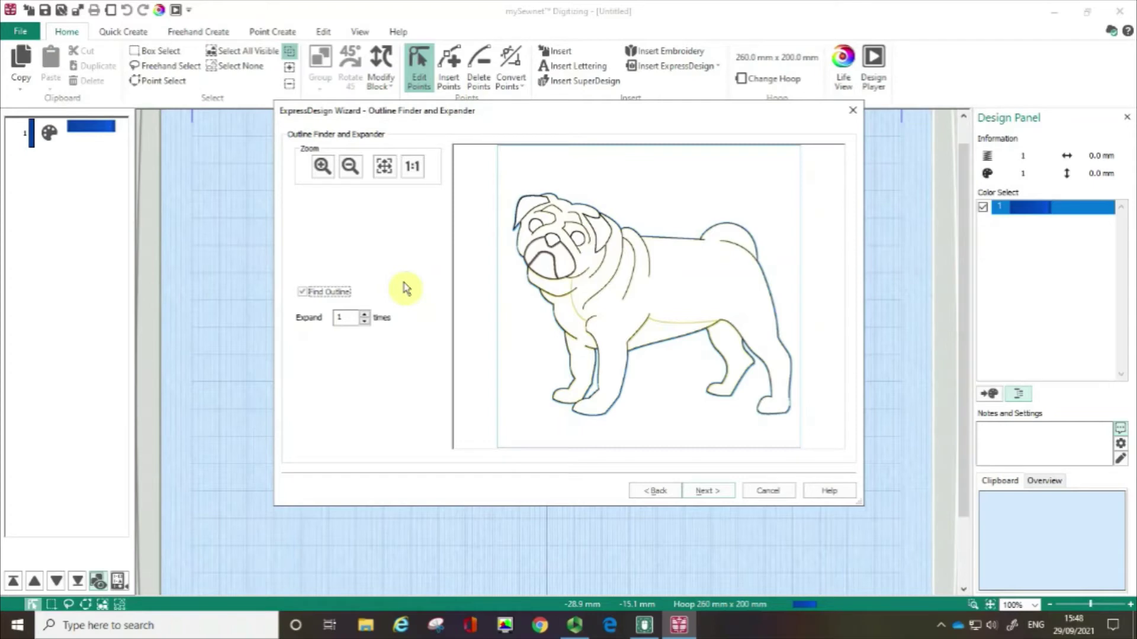
click(364, 316)
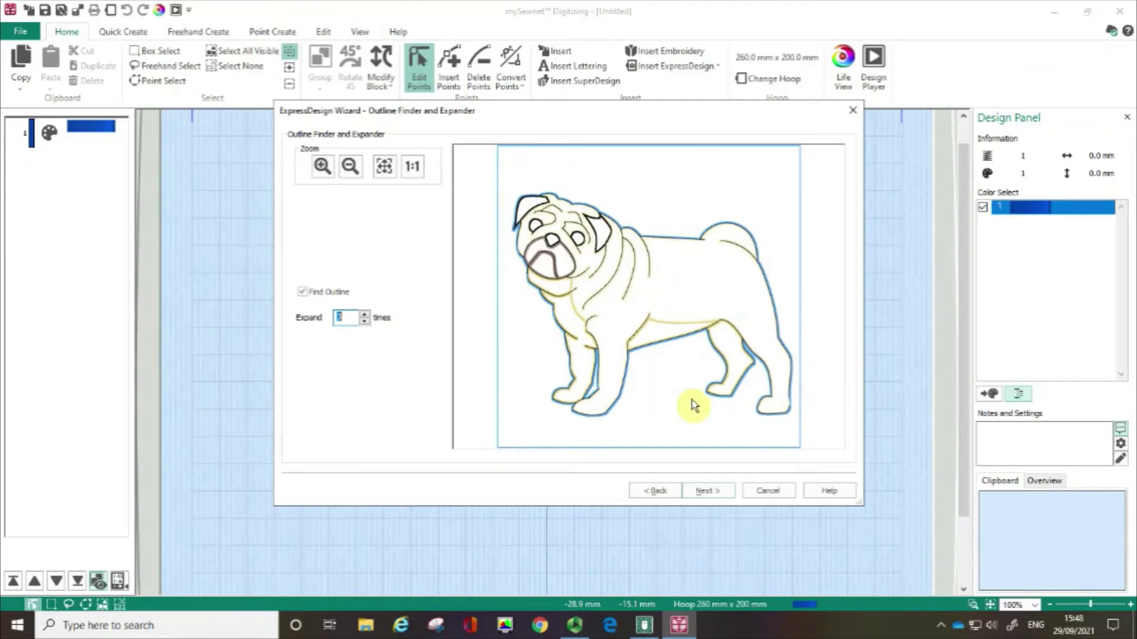
Set the Monochrome Threshold to 217 so the pug renders as bold black lines.
click(715, 492)
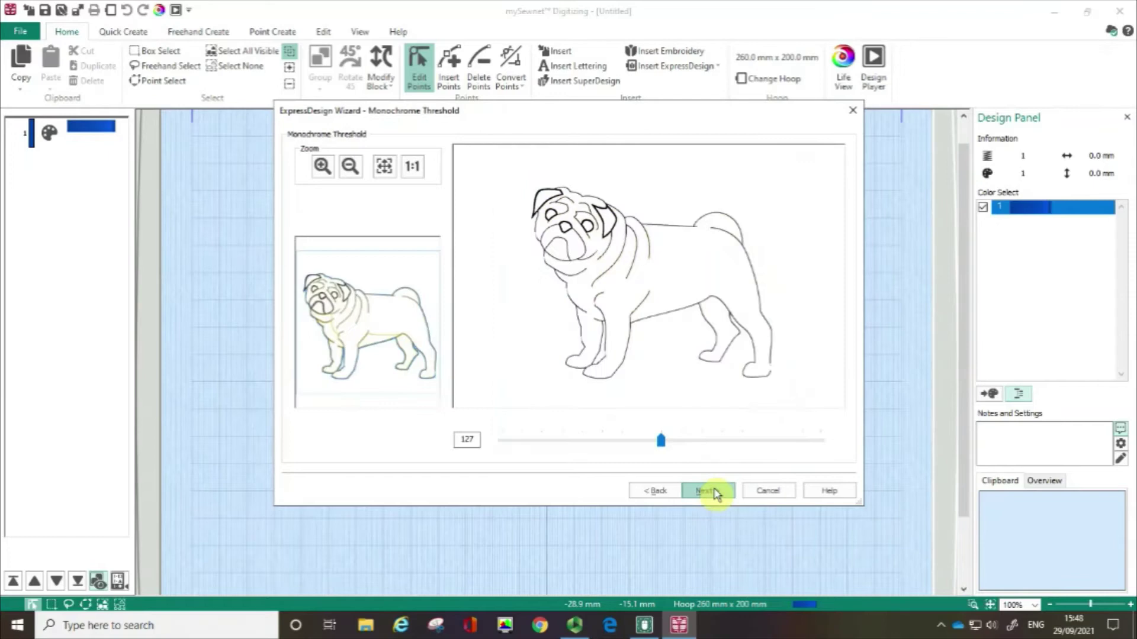
scroll(715, 492, down, 4)
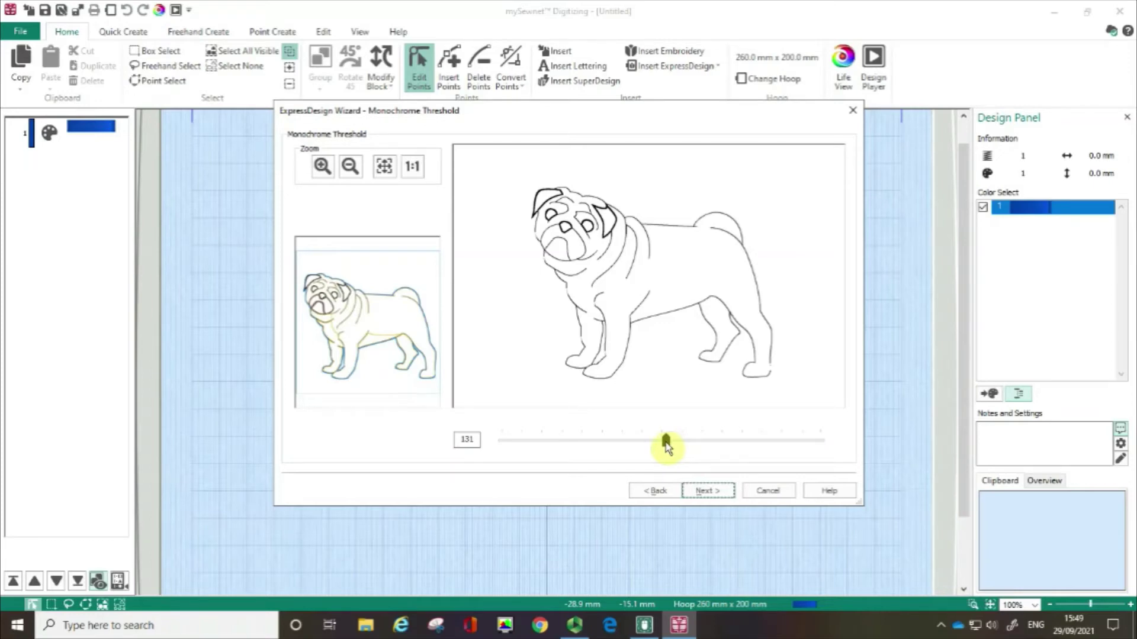
drag(665, 441, 546, 443)
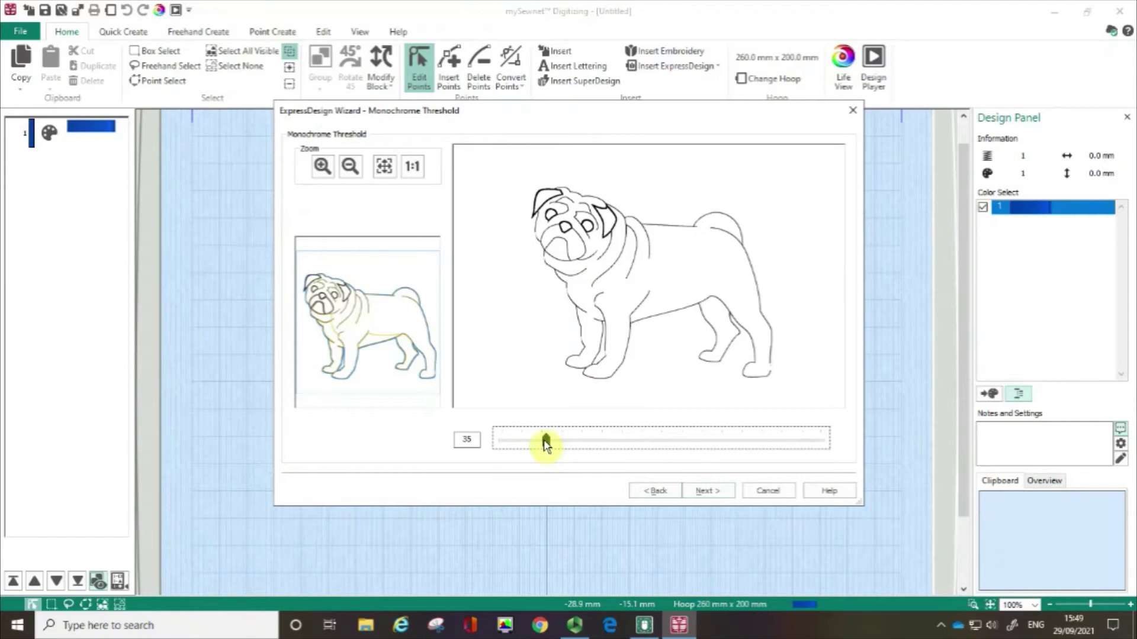
drag(546, 445, 744, 449)
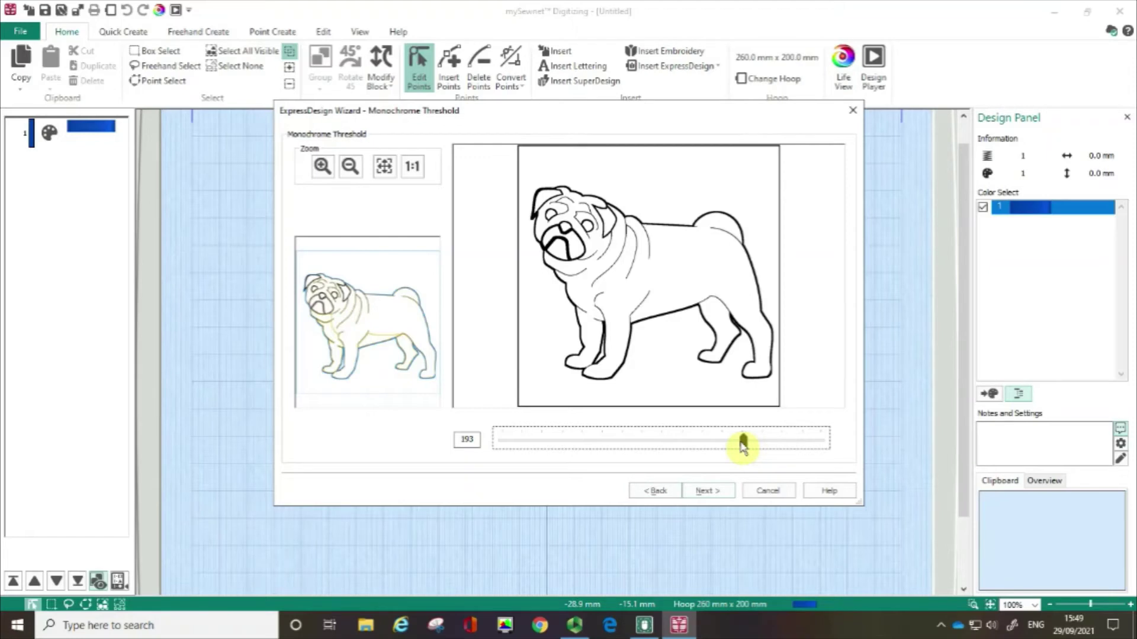
click(567, 249)
click(566, 247)
click(566, 247)
mouse_move(743, 444)
mouse_down()
mouse_move(828, 448)
mouse_move(774, 444)
mouse_up()
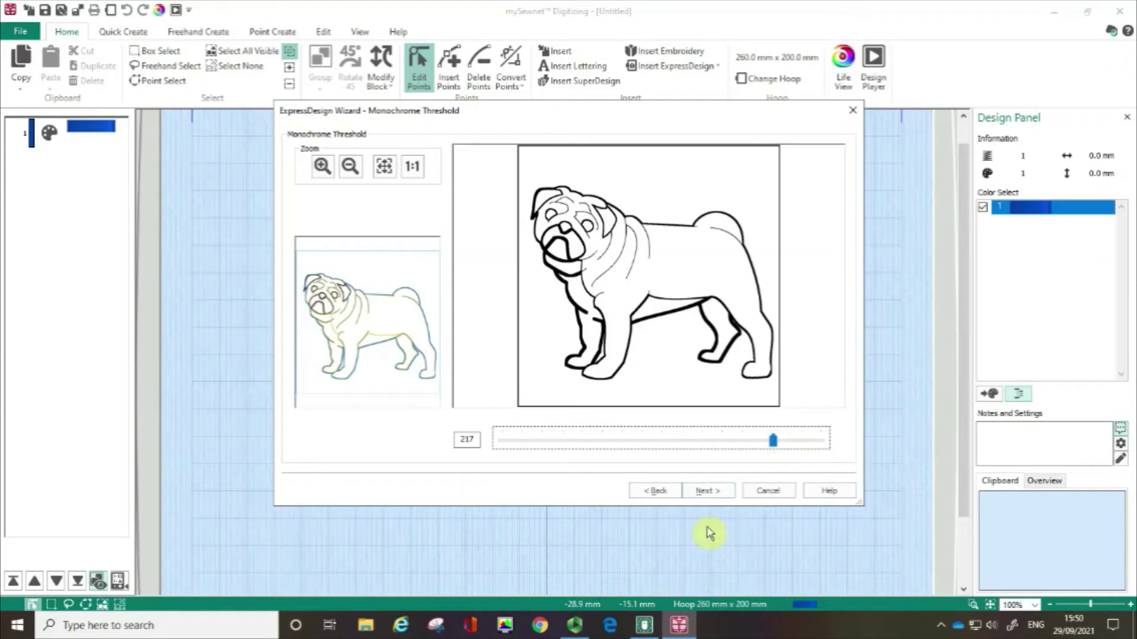
Keep Fit Design to Hoop selected for the 260 × 200 mm hoop on Design Size.
click(704, 495)
click(704, 495)
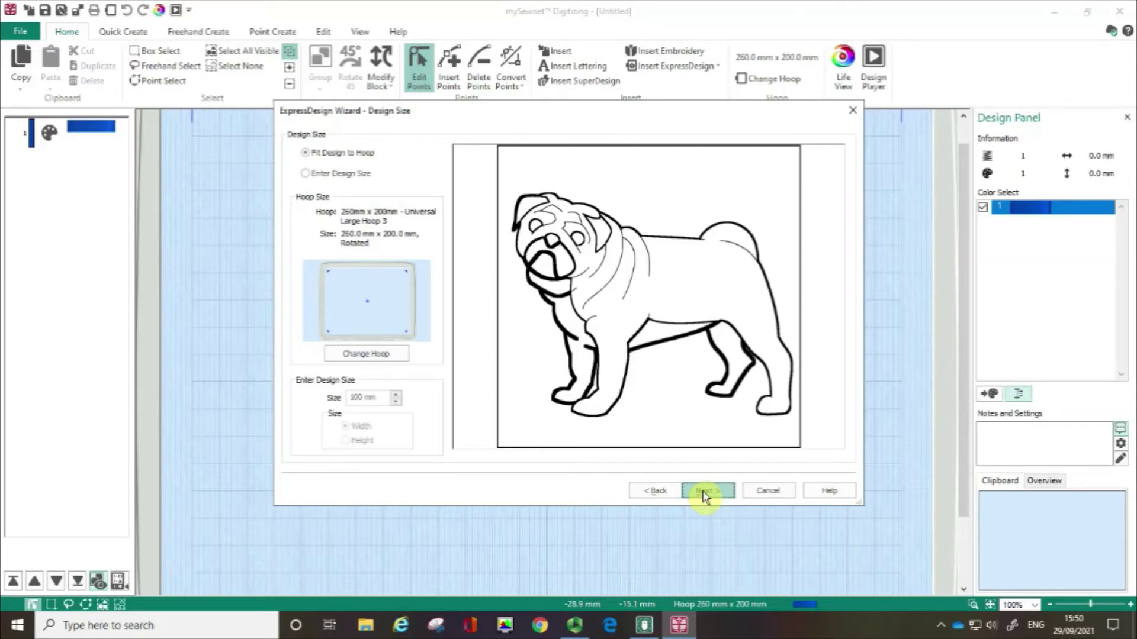
click(317, 155)
Try Double and Quadruple Trace, then choose Satin Line Trace for the pug outline.
click(714, 496)
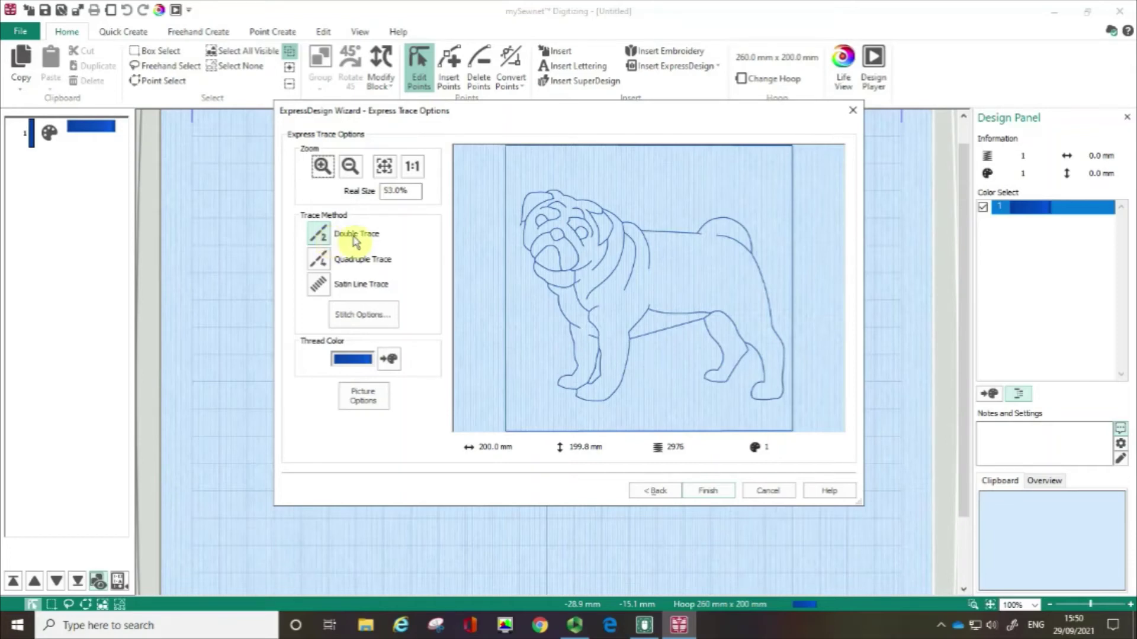
click(329, 237)
click(321, 260)
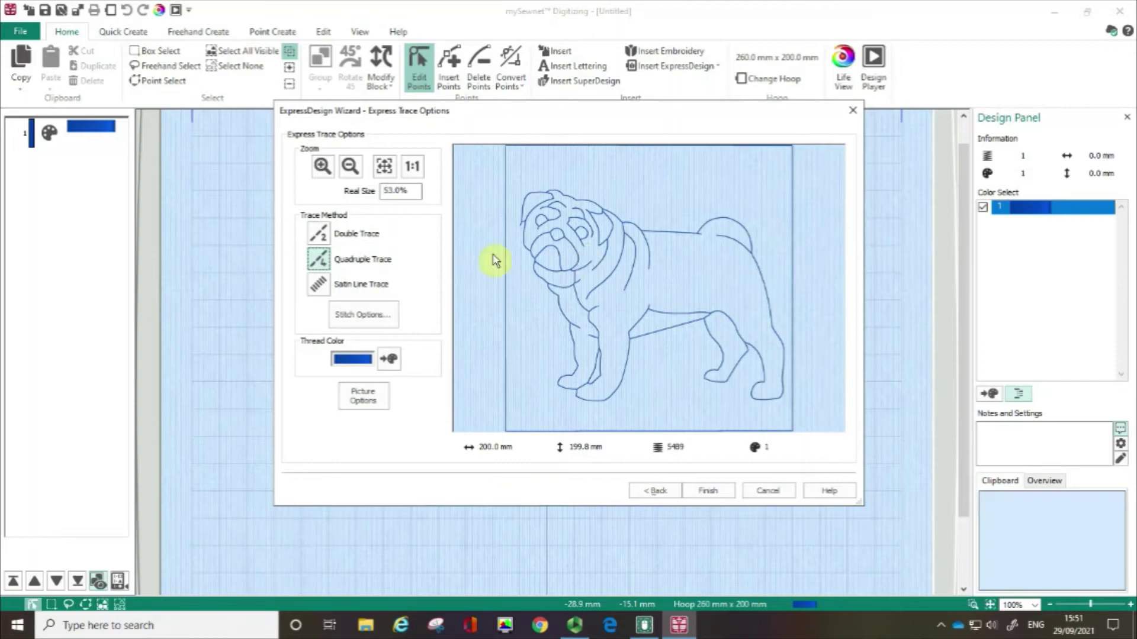
click(318, 286)
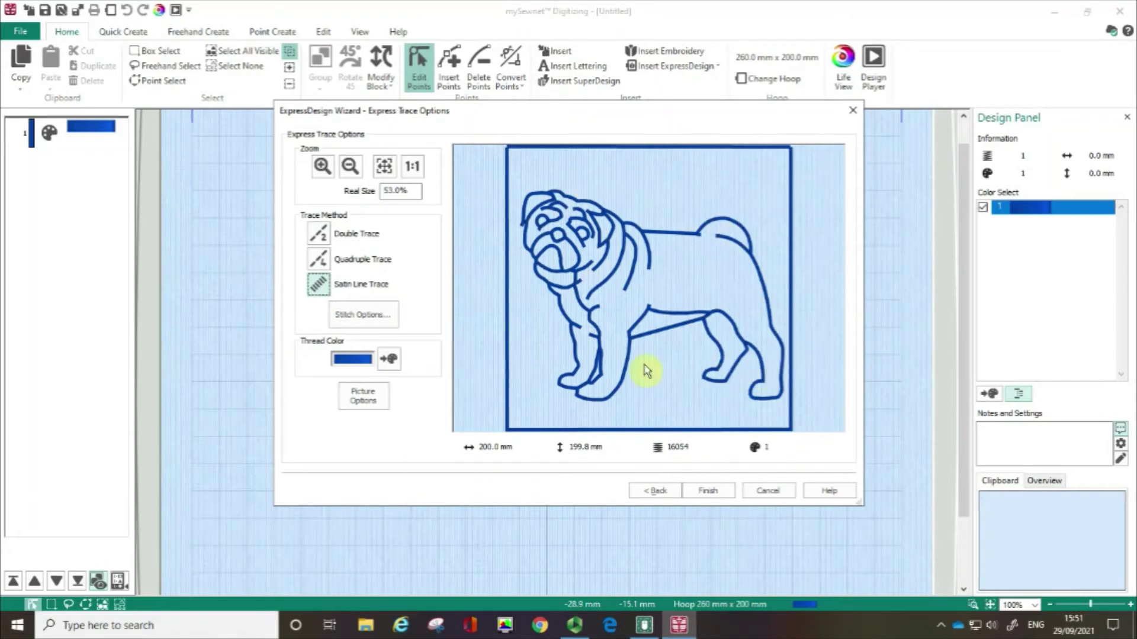
click(380, 320)
Finish the wizard, placing the single-colour satin-line pug with its border on the canvas.
click(706, 492)
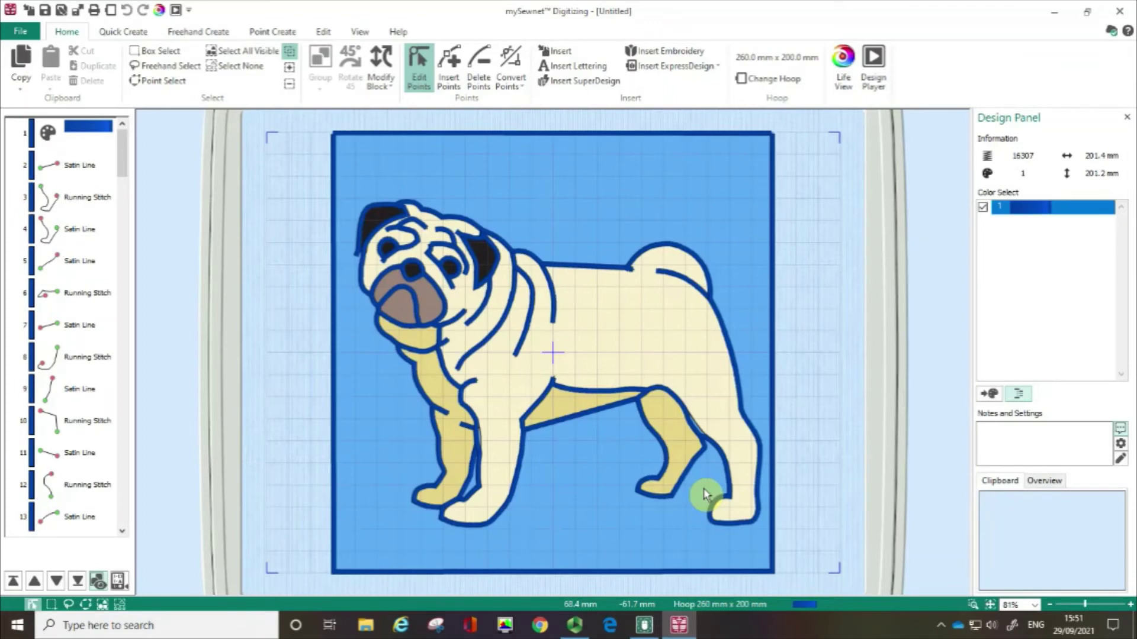
click(701, 202)
click(701, 201)
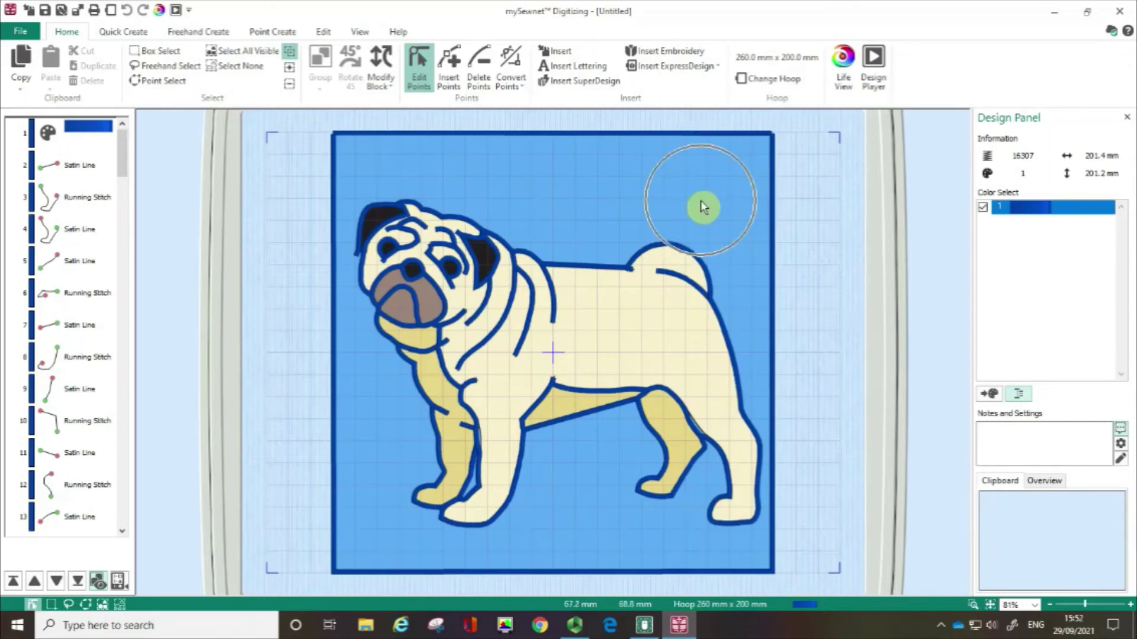
Drag the View tab's Background fade slider left to hide the pug picture.
click(357, 36)
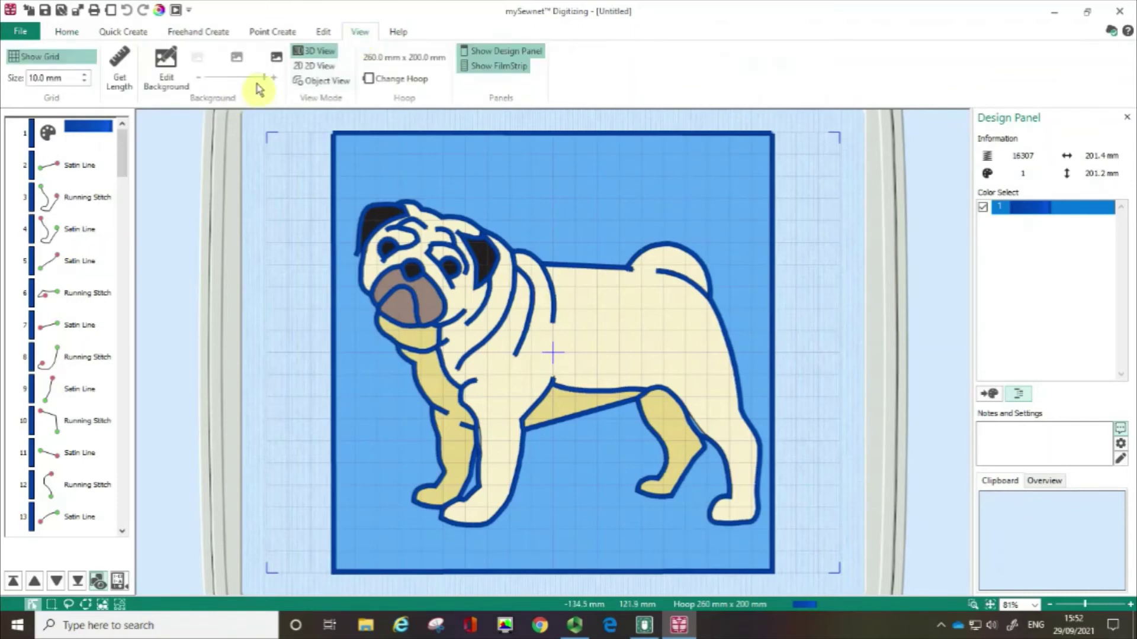
drag(262, 83, 206, 83)
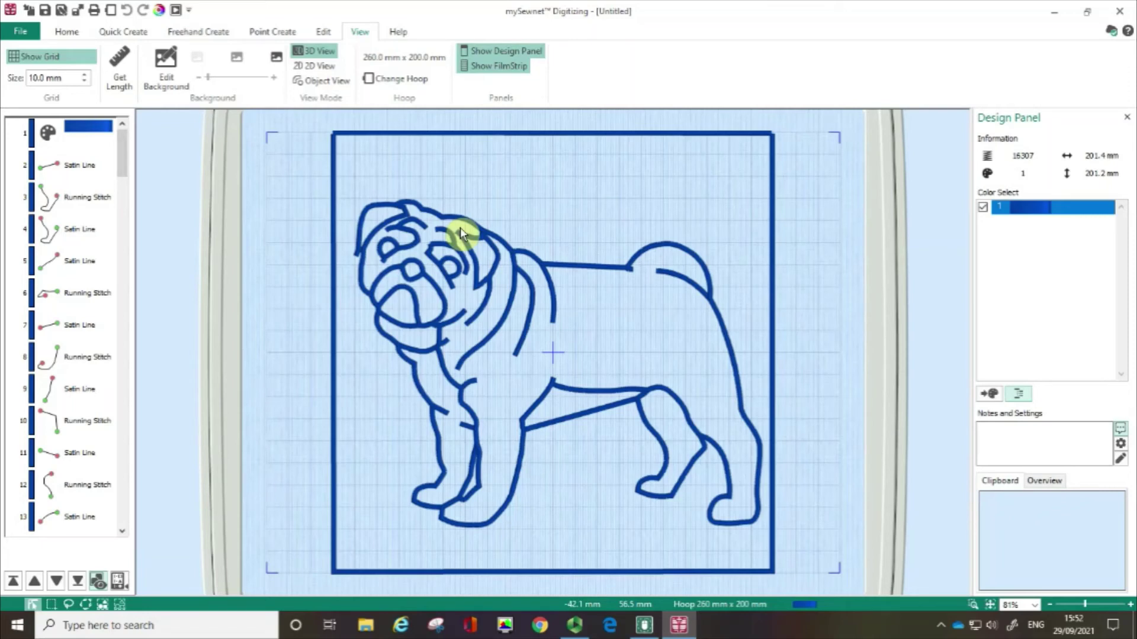
click(519, 139)
click(712, 141)
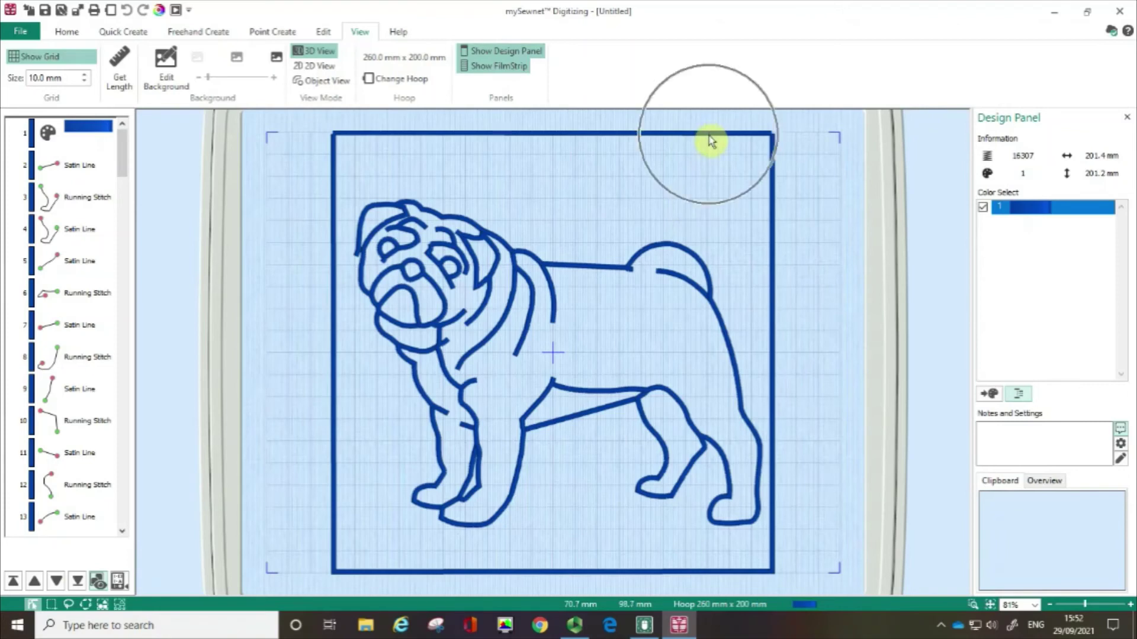
click(711, 141)
click(712, 141)
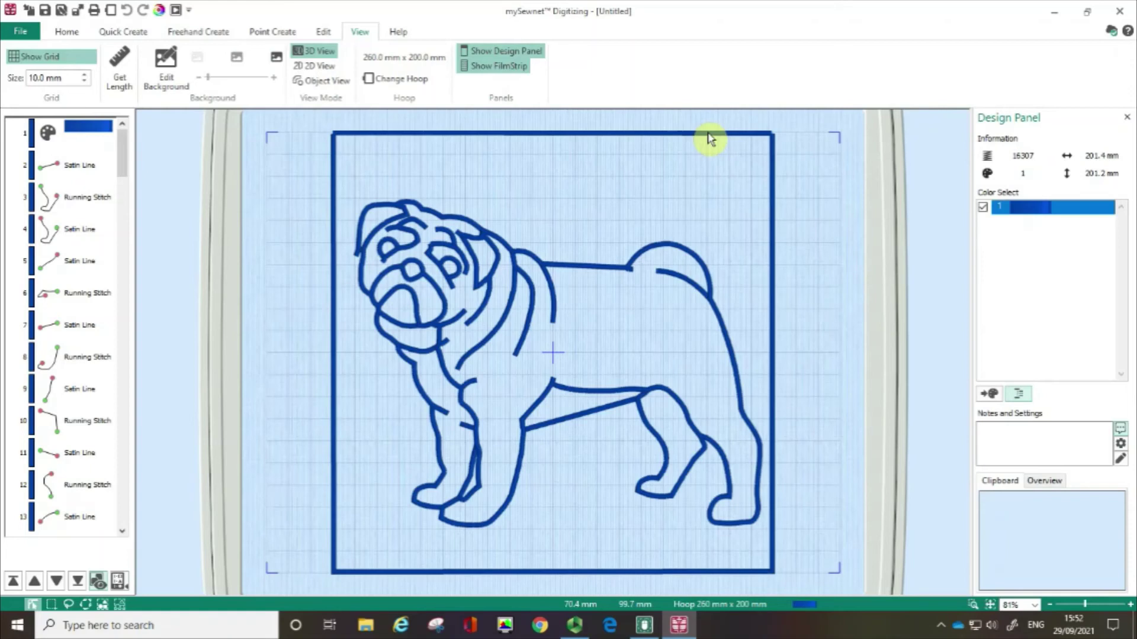
Scale the pug proportionally to 99% in Modify Block, giving 199.4 × 199.2 mm.
click(67, 32)
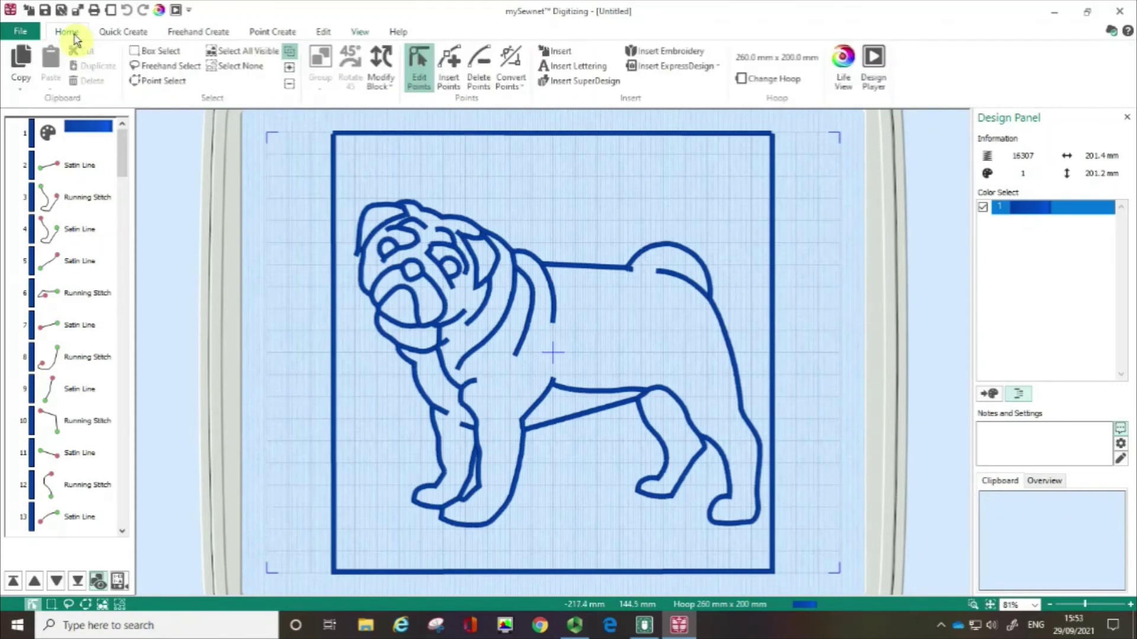
click(379, 65)
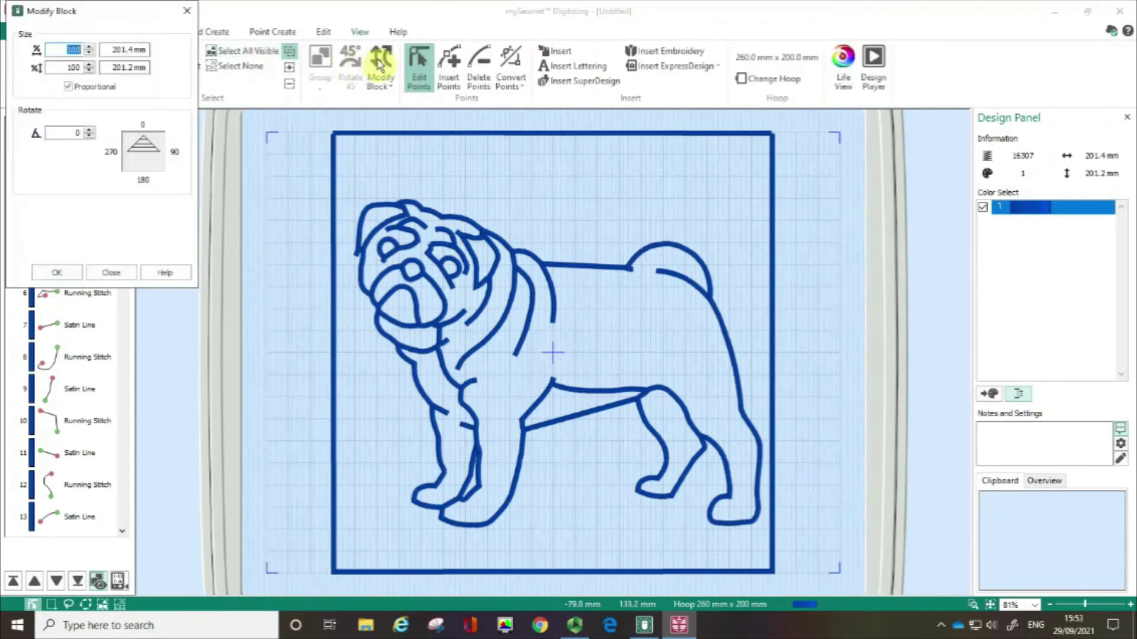
click(133, 50)
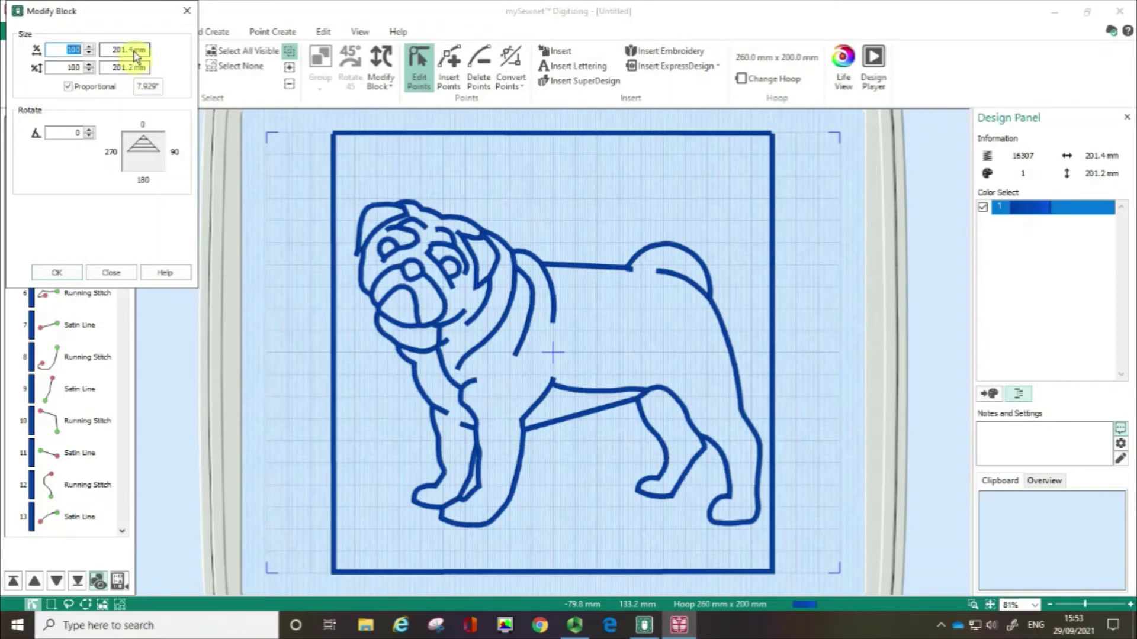
click(726, 141)
click(89, 53)
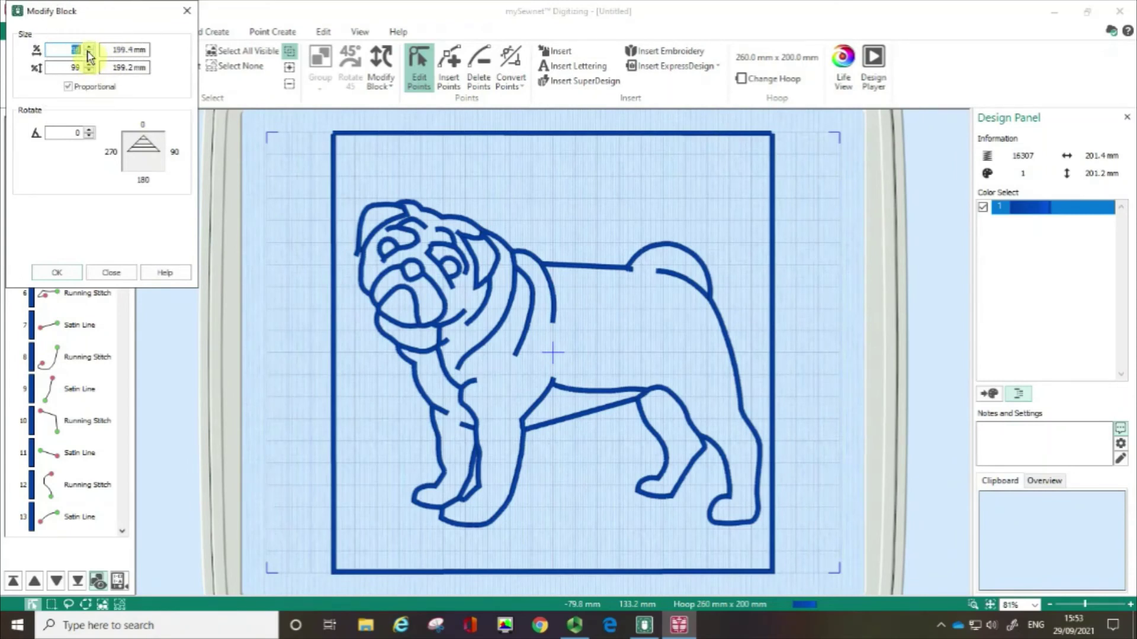
click(132, 71)
click(132, 72)
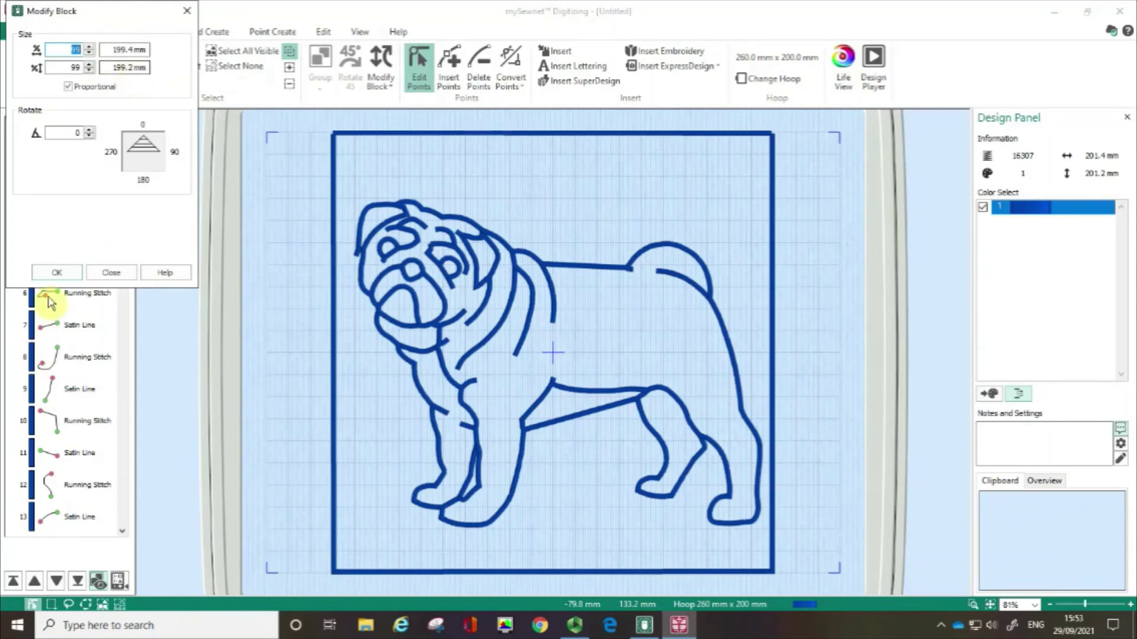
click(57, 272)
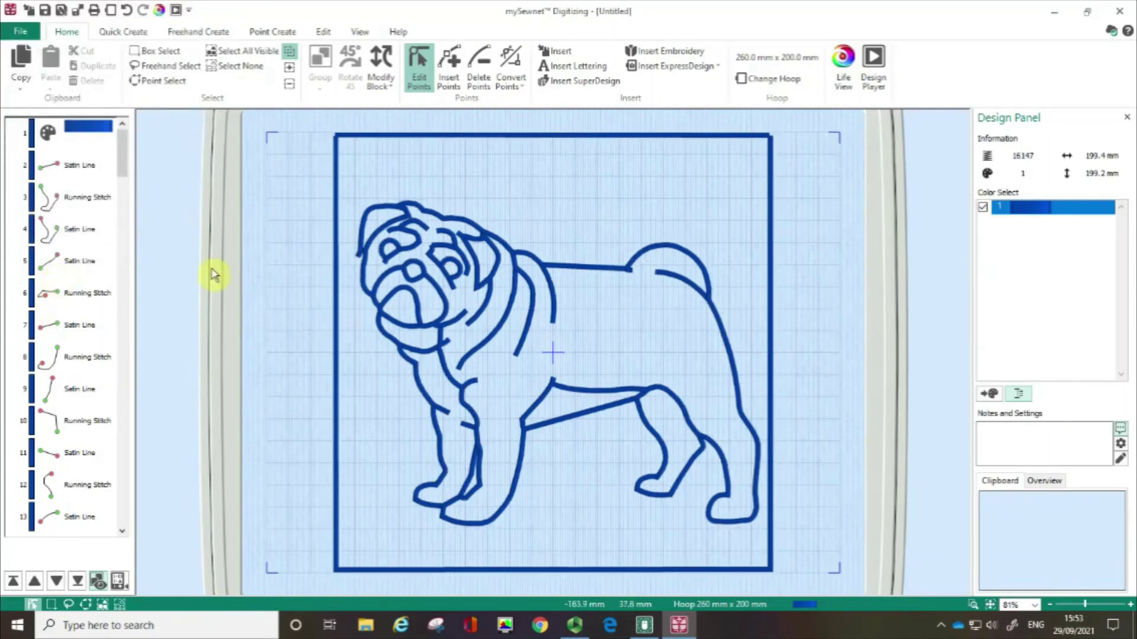
click(160, 16)
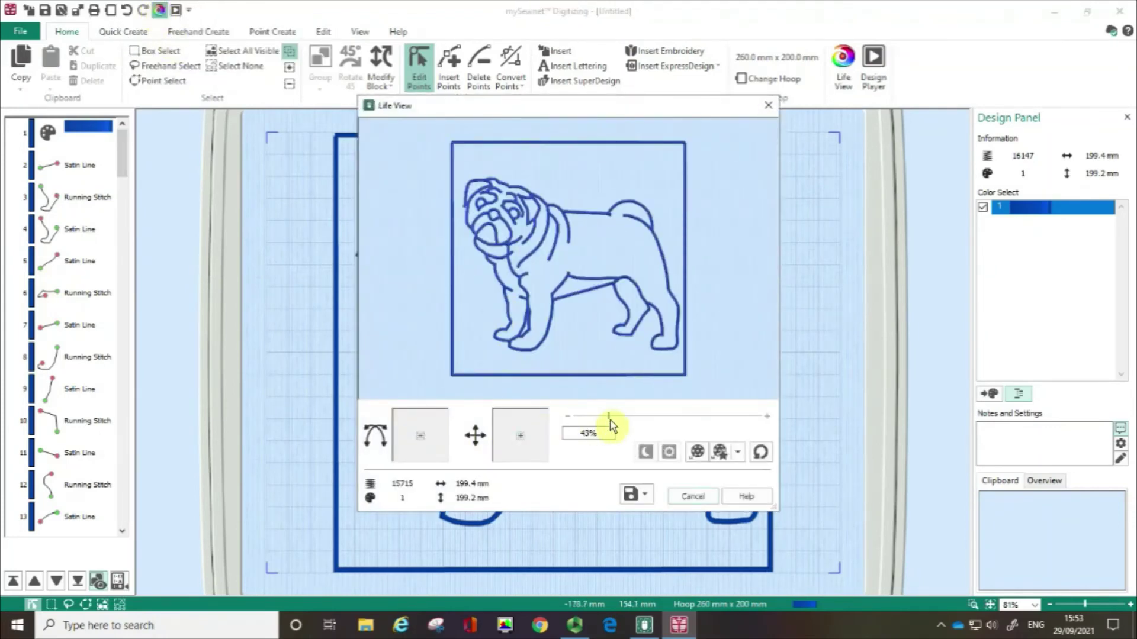
drag(608, 417, 653, 425)
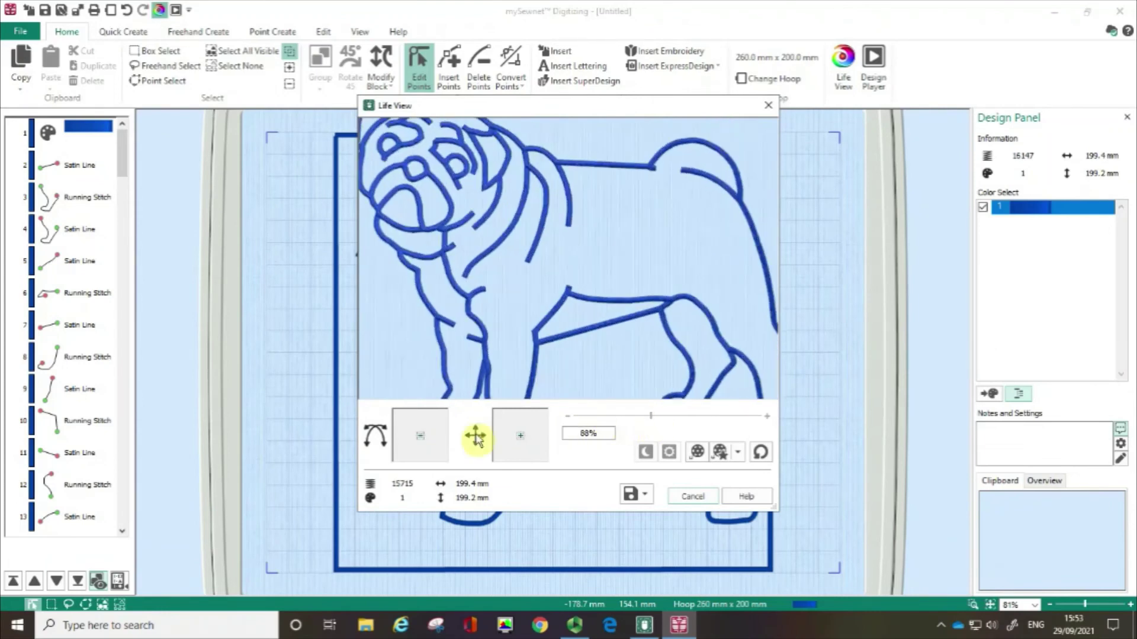
mouse_move(421, 437)
mouse_down()
mouse_move(410, 441)
mouse_move(433, 442)
mouse_up()
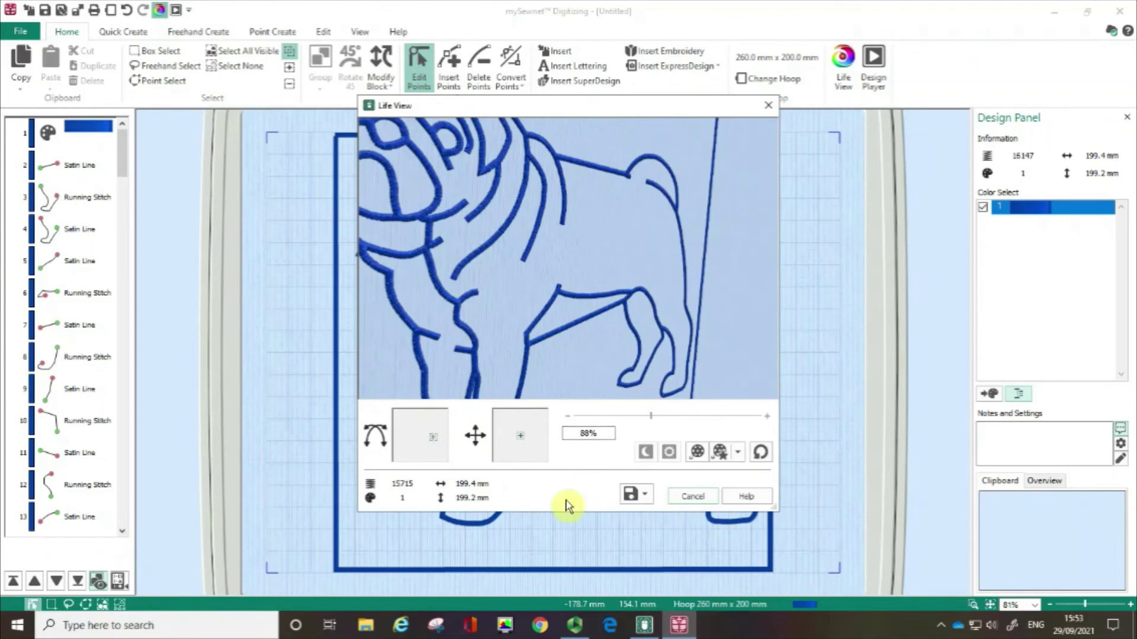
click(646, 497)
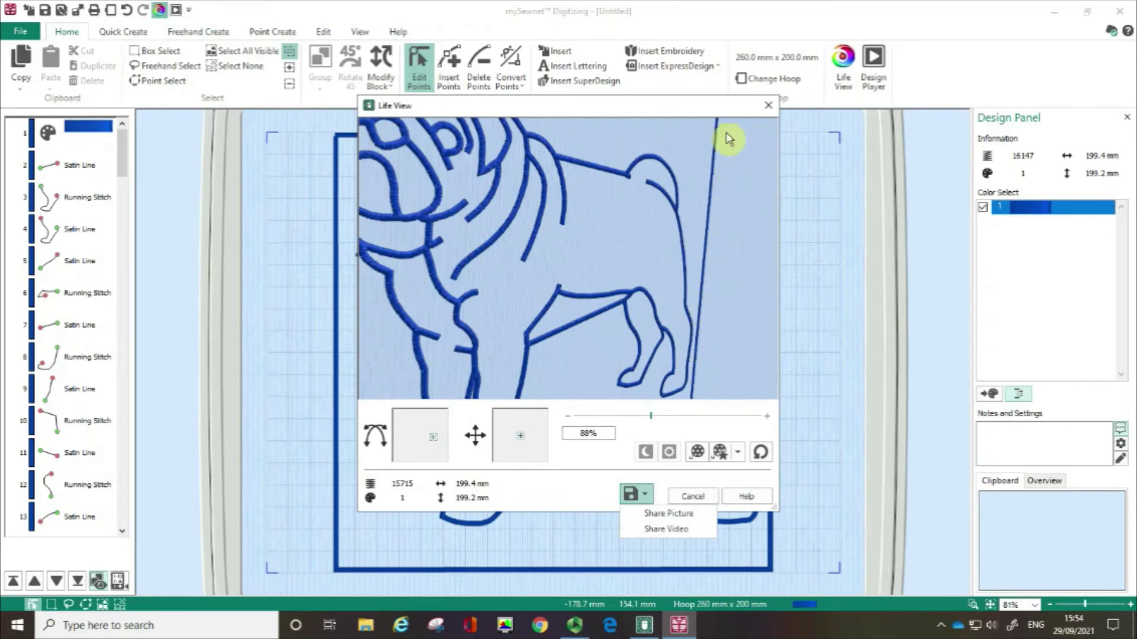
click(766, 108)
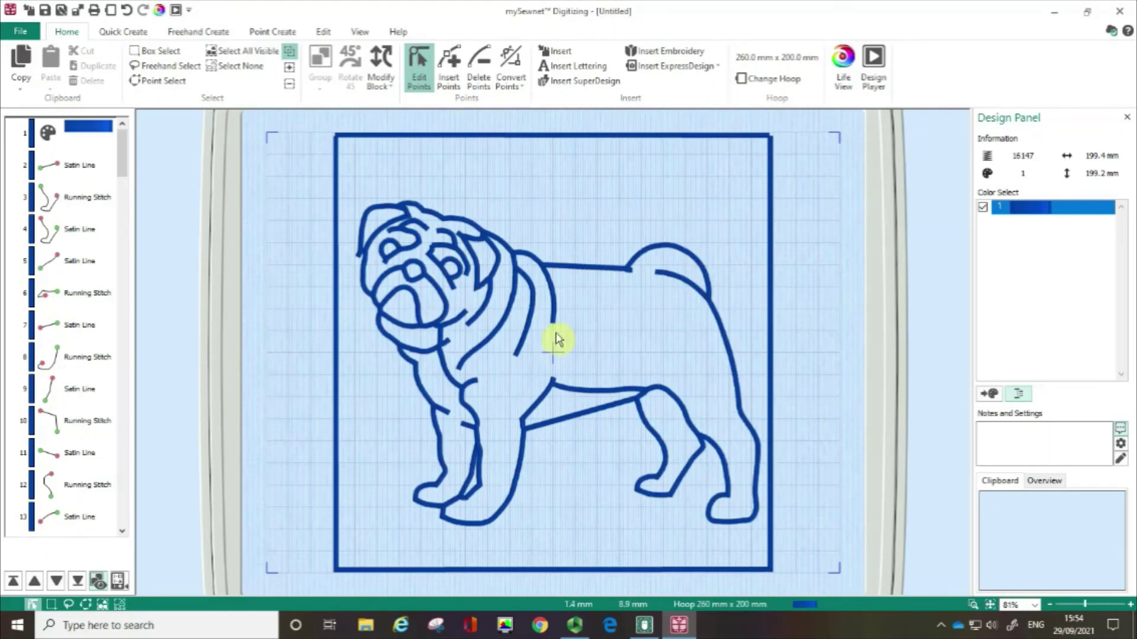
click(521, 287)
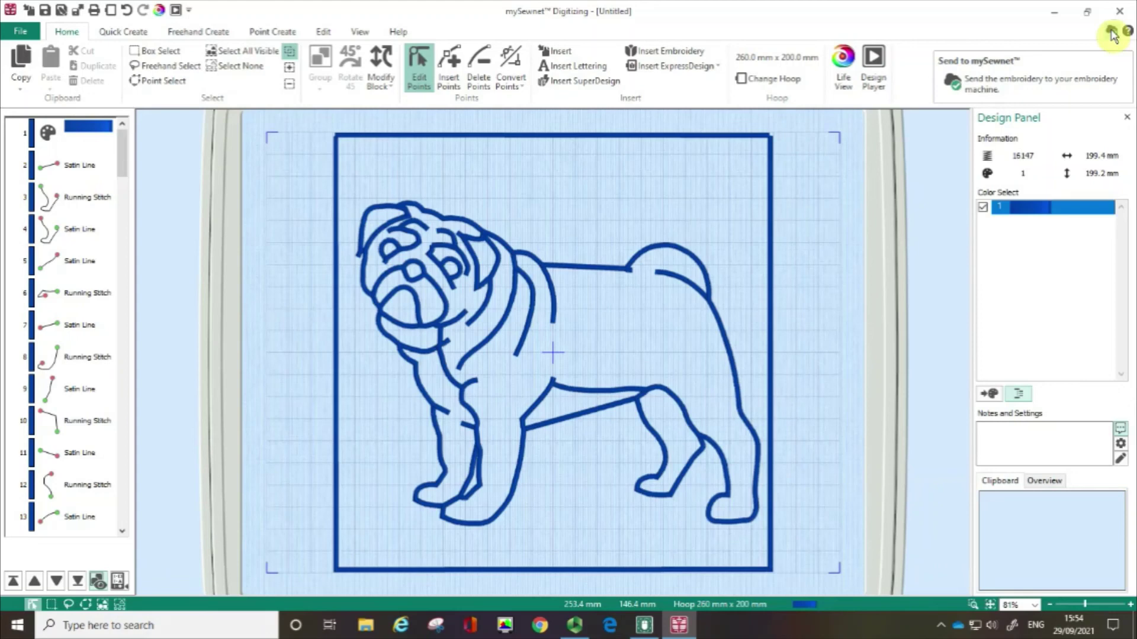
click(21, 33)
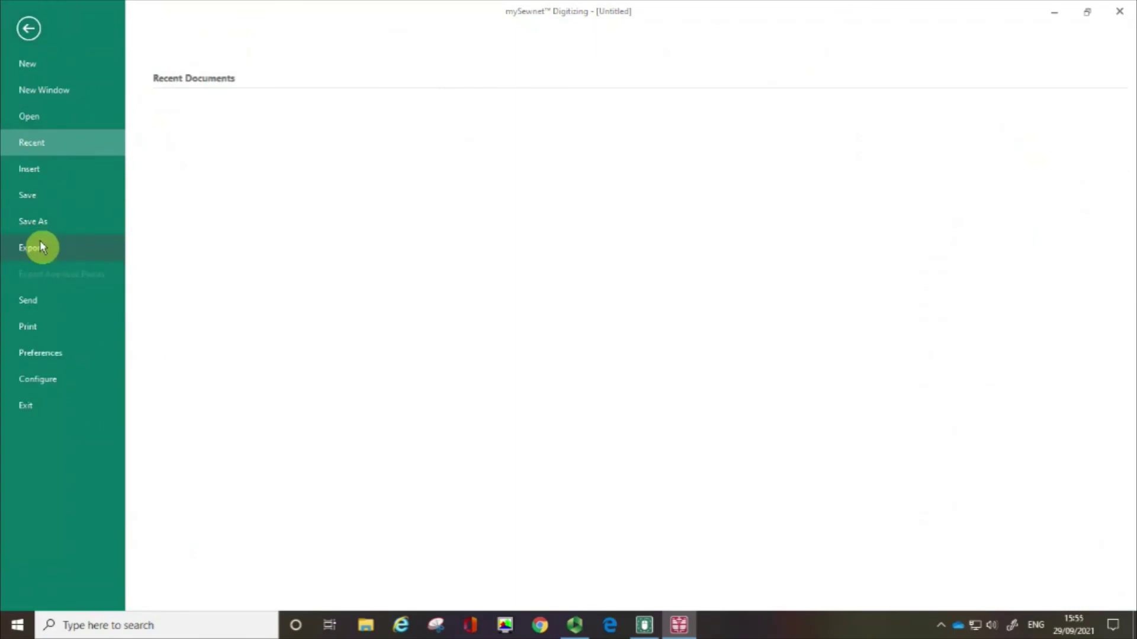
click(29, 28)
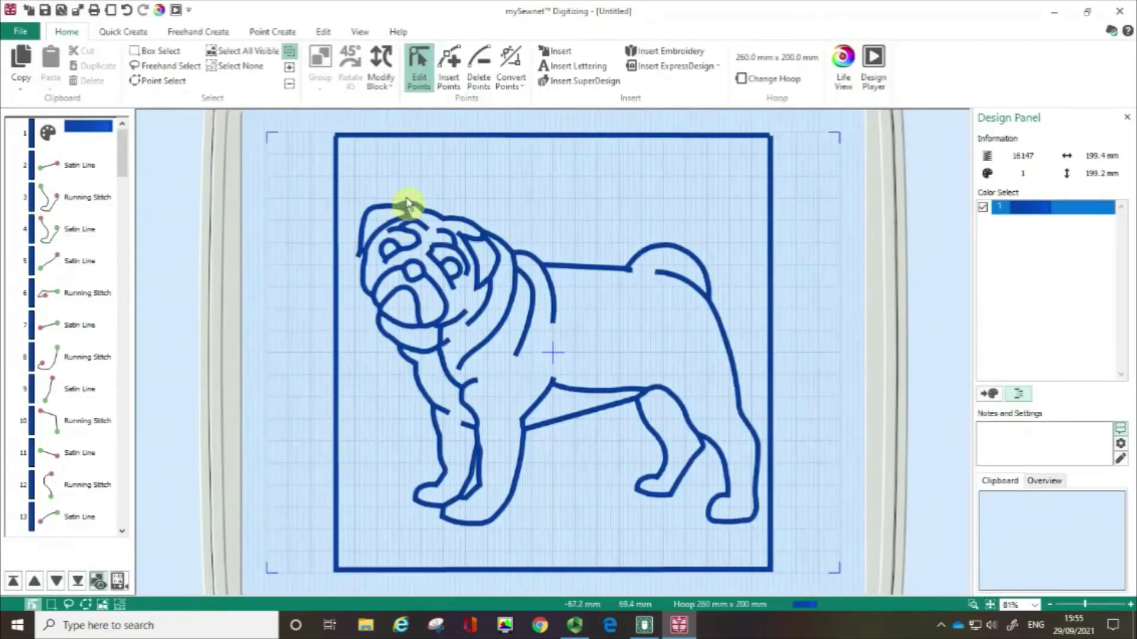